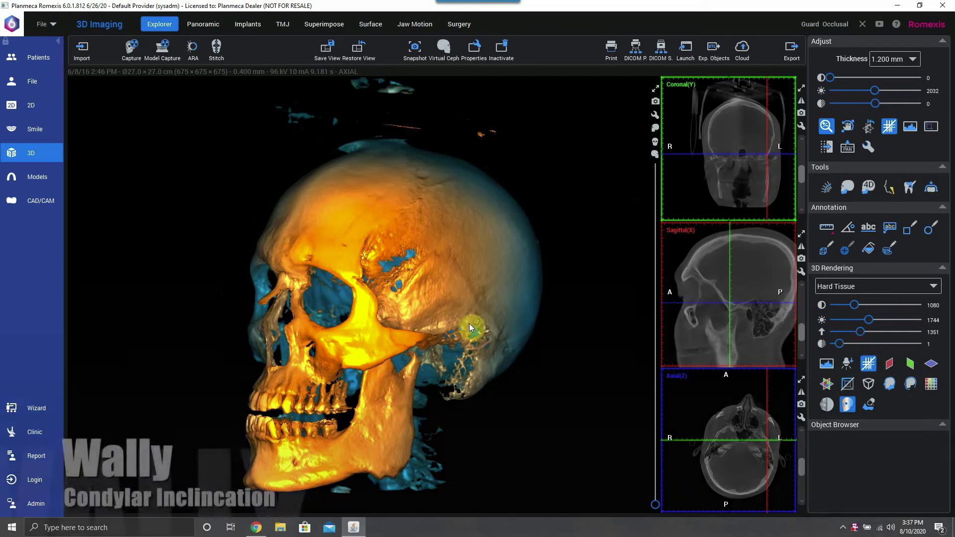
# - Enlarge the sagittal view and move through the slices to the one passing through the left condyle
pyautogui.moveTo(393, 334); pyautogui.dragTo(252, 317)
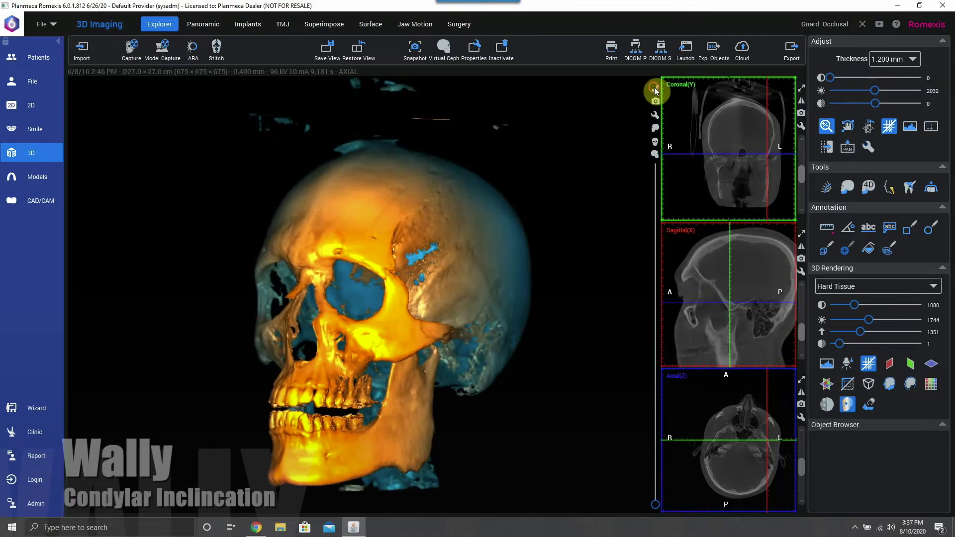
pyautogui.click(655, 89)
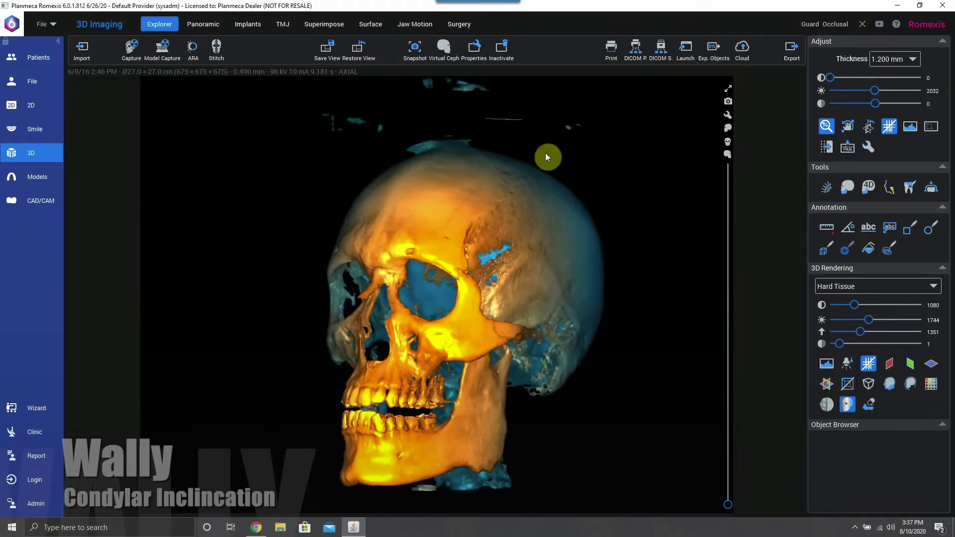
pyautogui.click(725, 89)
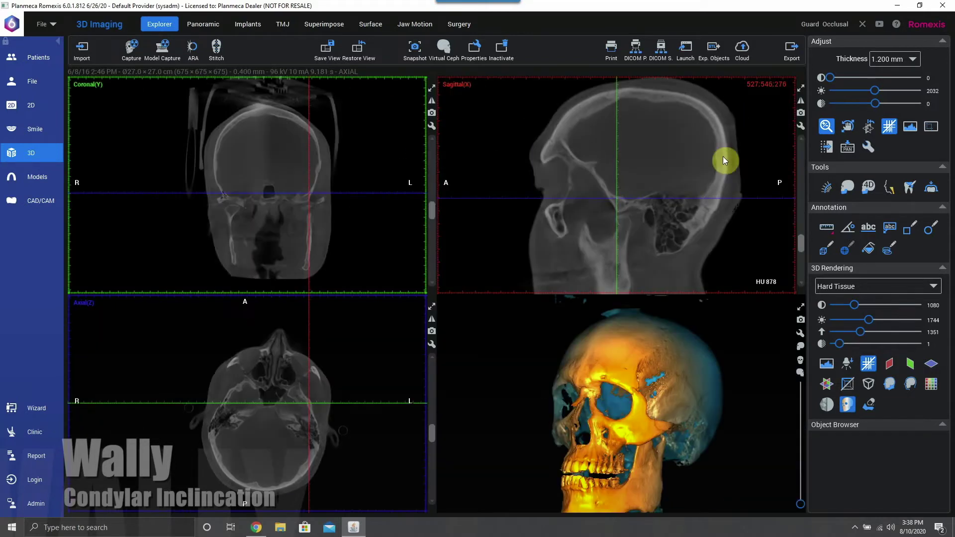
pyautogui.click(800, 87)
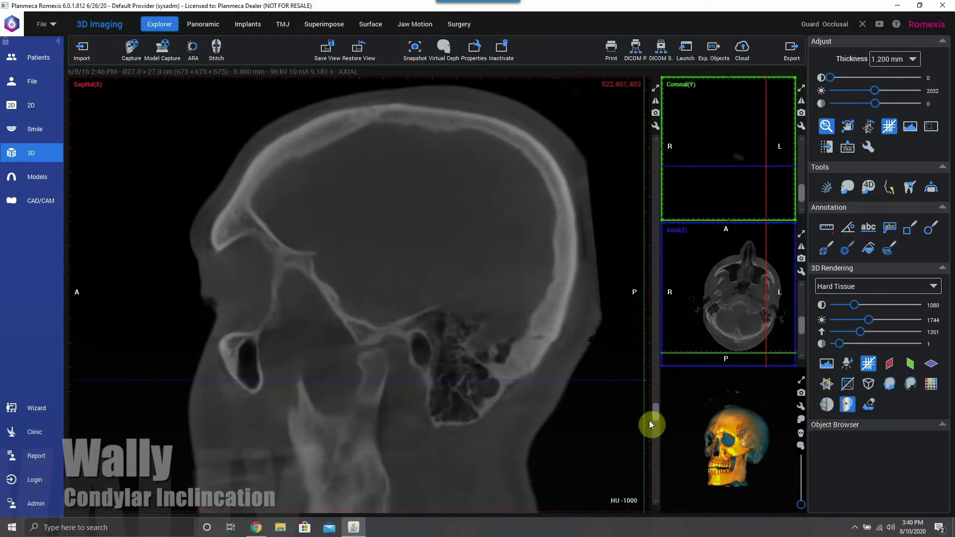
pyautogui.moveTo(650, 421)
pyautogui.mouseDown()
pyautogui.moveTo(654, 402)
pyautogui.moveTo(643, 413)
pyautogui.mouseUp()
pyautogui.scroll(-5, 643, 414)
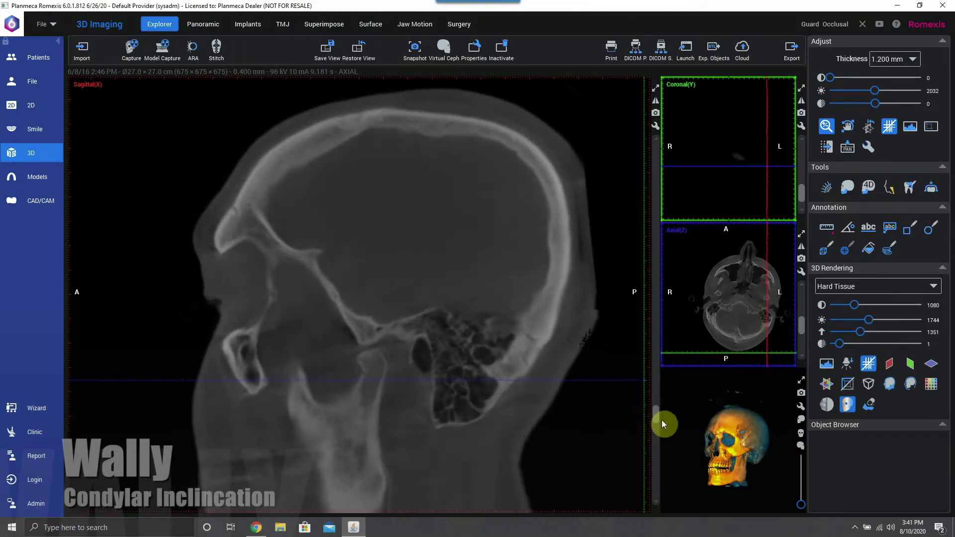
# - Draw a length line about 79 mm long from the left orbital rim to the top of the ear canal and colour it yellow
pyautogui.moveTo(401, 350); pyautogui.dragTo(453, 386)
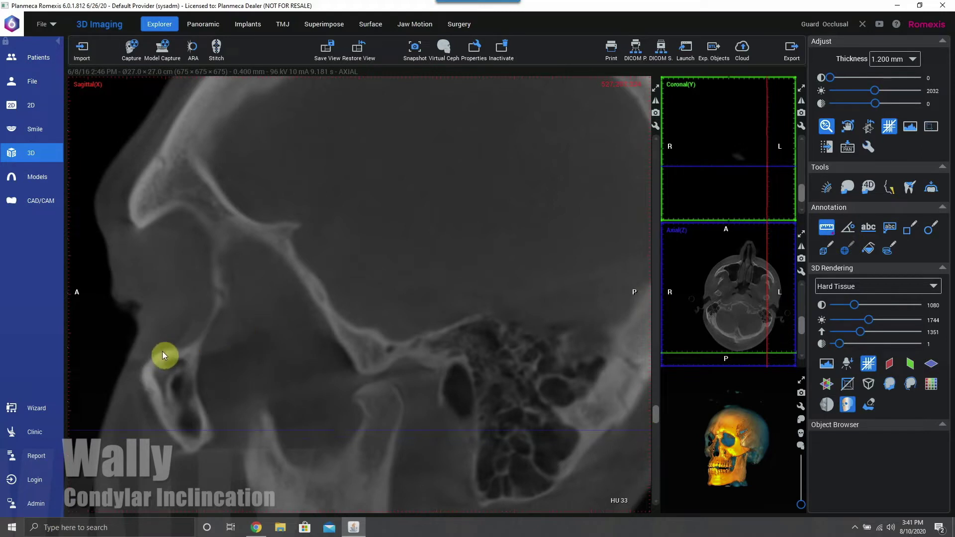
pyautogui.click(467, 362)
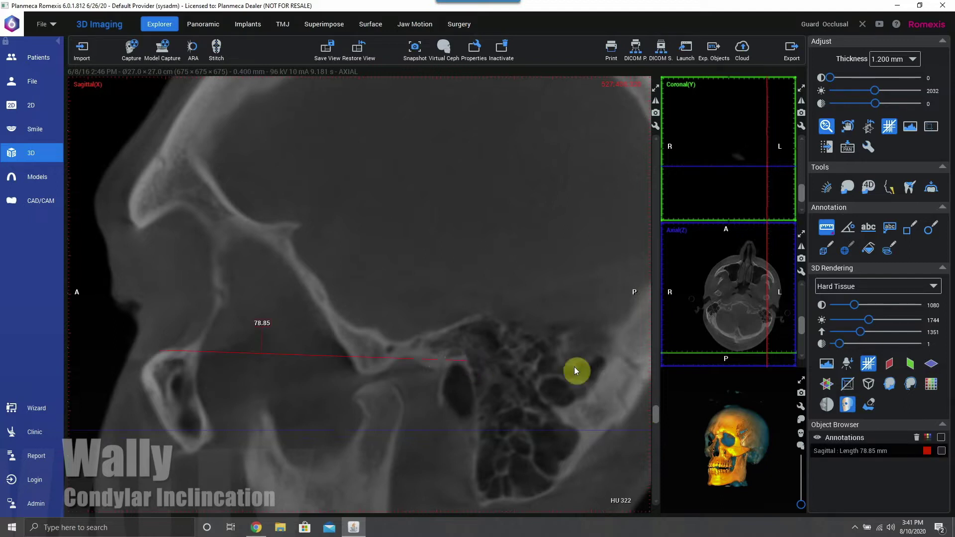
pyautogui.click(927, 451)
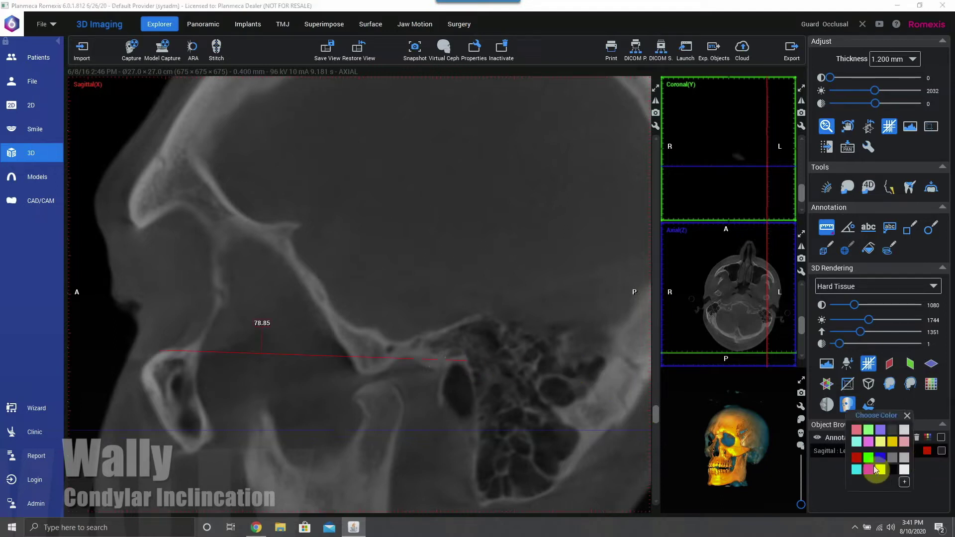
pyautogui.click(878, 469)
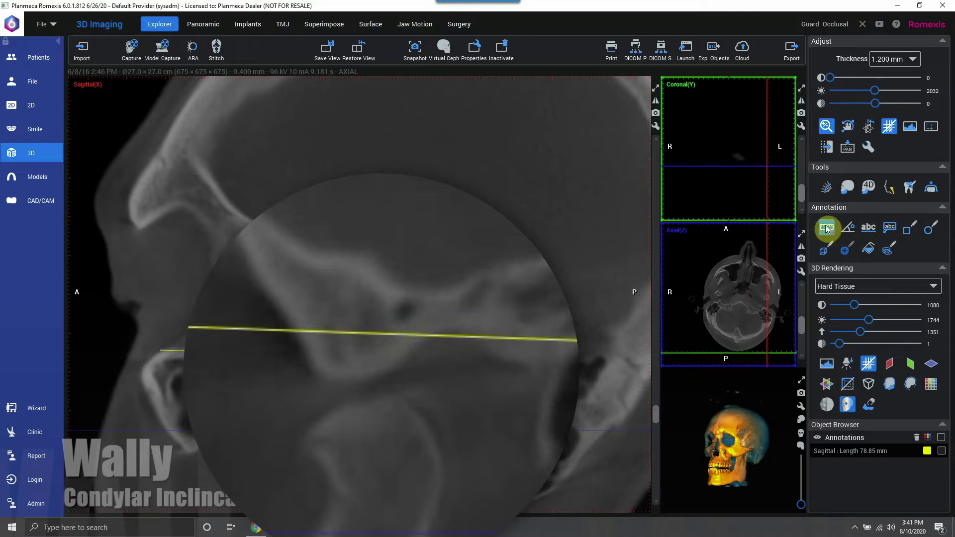
# - Draw a length line about 14 mm long along the slope of the left articular eminence and colour it yellow
pyautogui.click(446, 370)
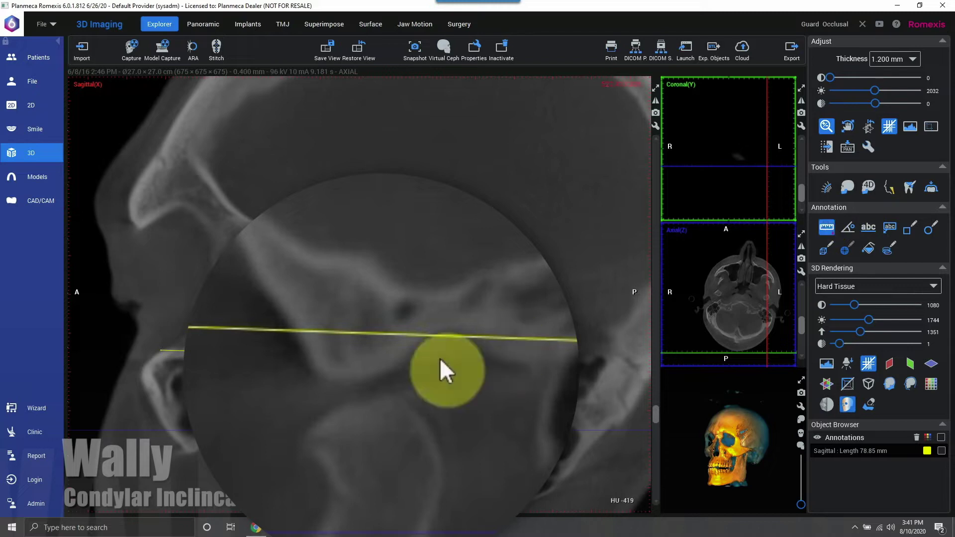
pyautogui.click(359, 383)
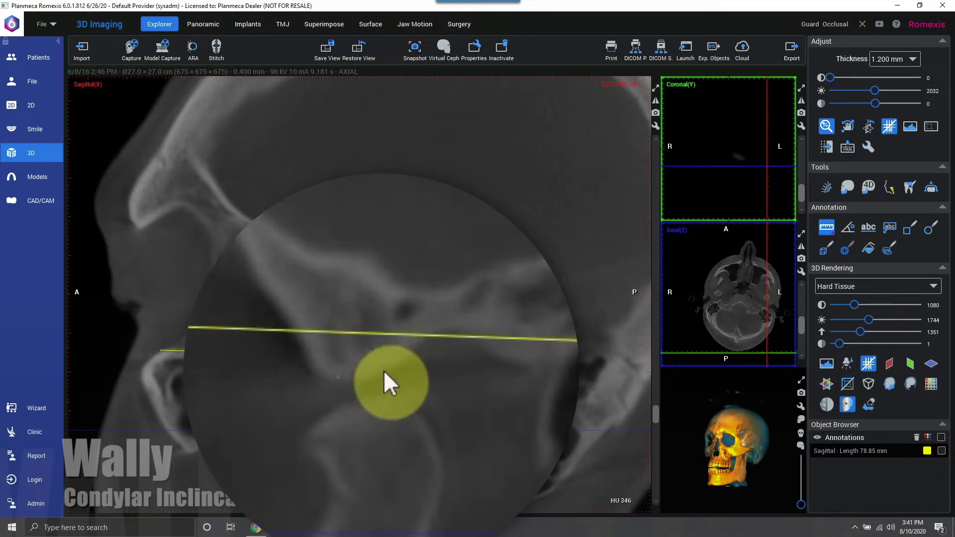
pyautogui.click(487, 300)
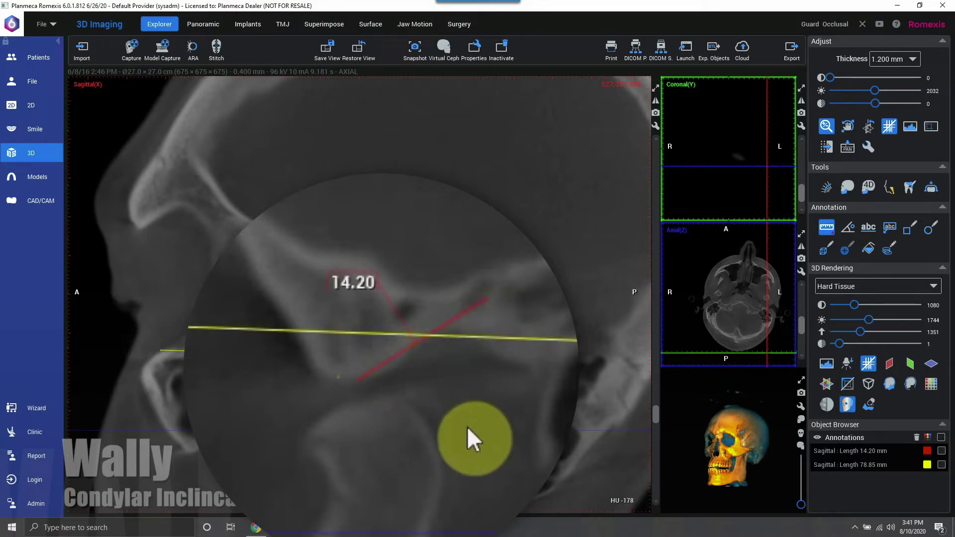
pyautogui.click(926, 451)
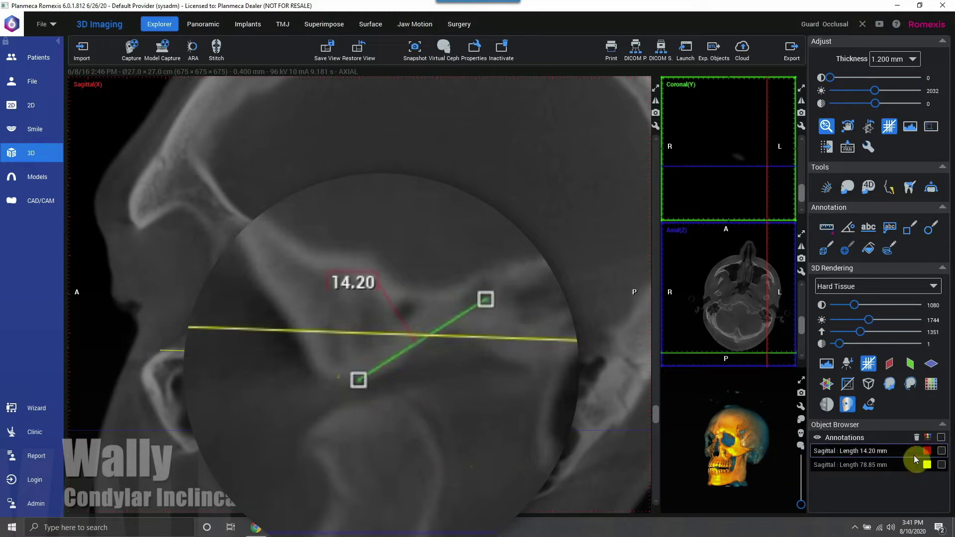
pyautogui.click(927, 450)
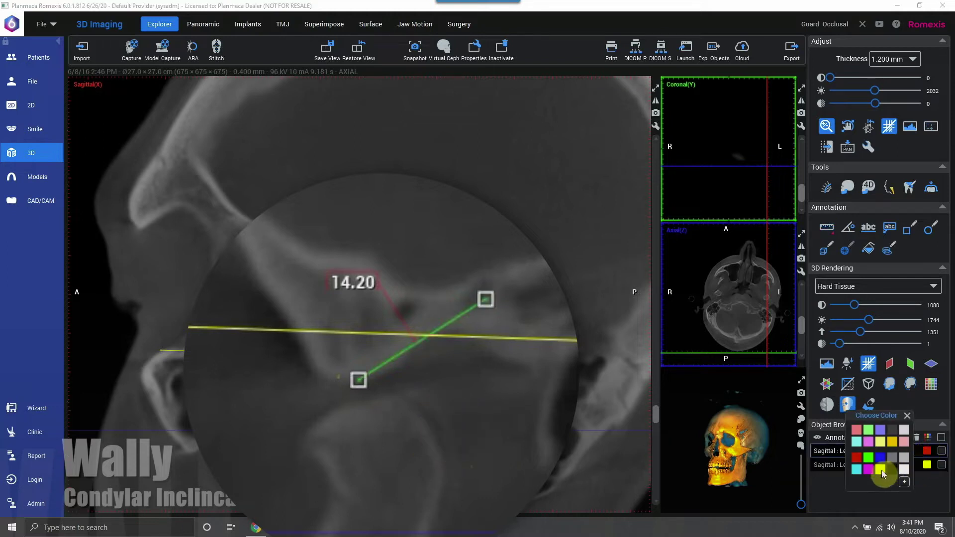
pyautogui.click(880, 469)
# - Measure the angle between the two yellow lines on the left side and colour the angle annotation magenta
pyautogui.moveTo(527, 393); pyautogui.dragTo(365, 512)
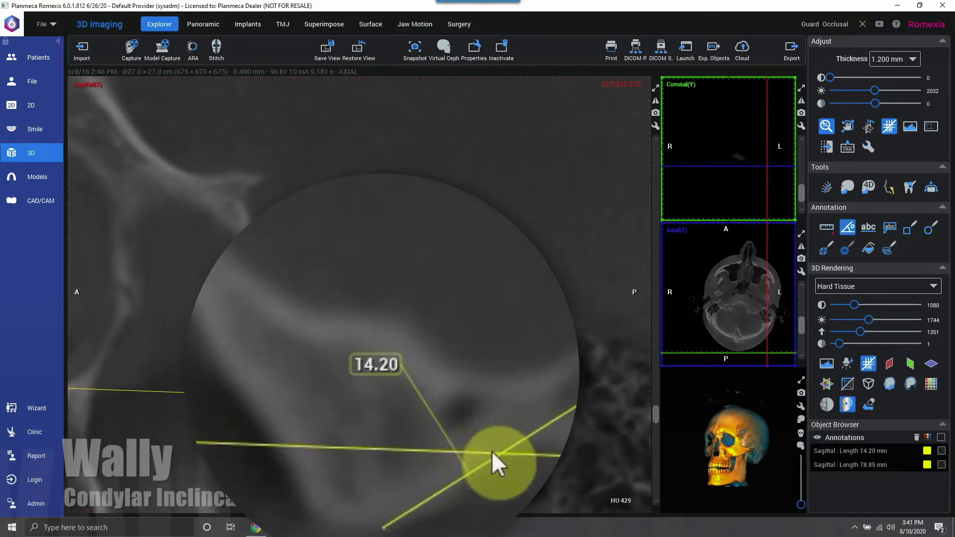
pyautogui.moveTo(502, 450); pyautogui.dragTo(506, 452)
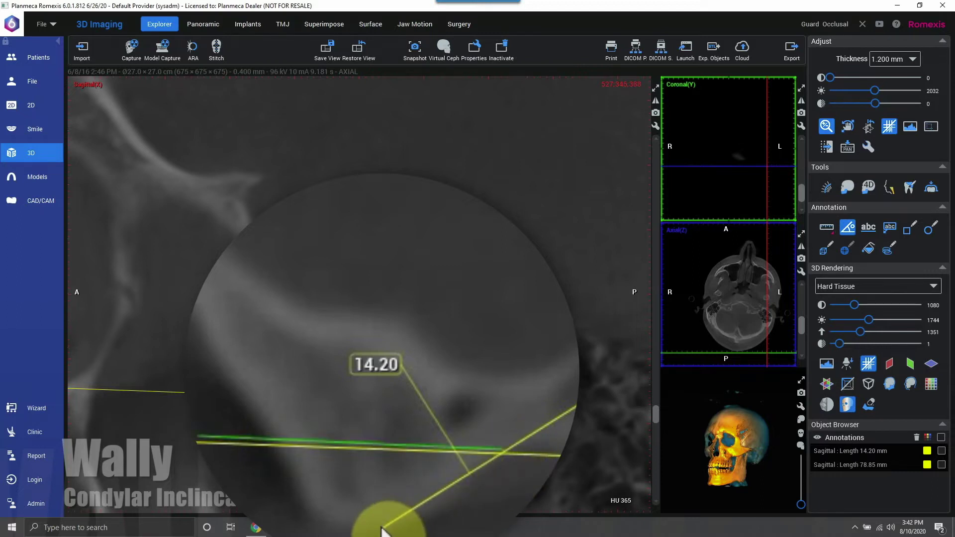
pyautogui.moveTo(384, 530); pyautogui.dragTo(383, 532)
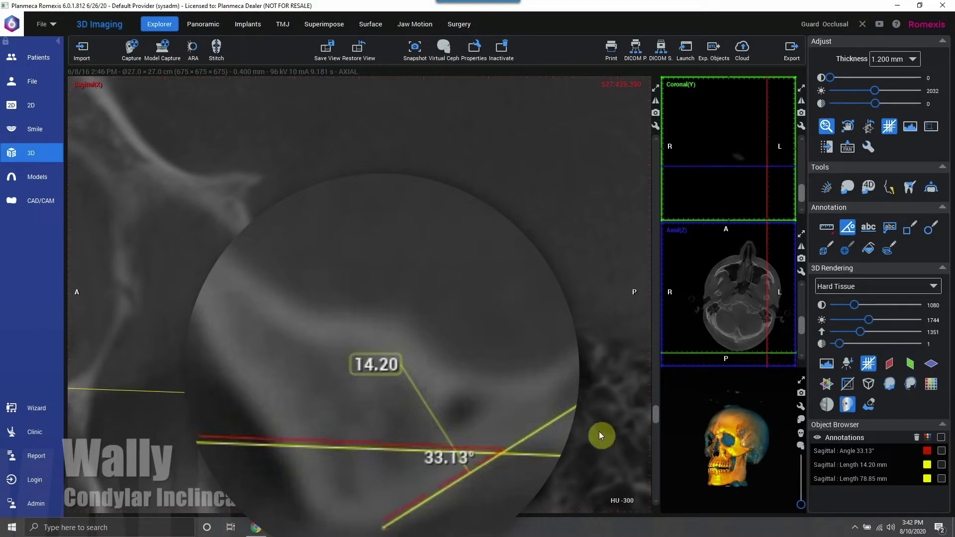
pyautogui.click(927, 451)
pyautogui.click(869, 469)
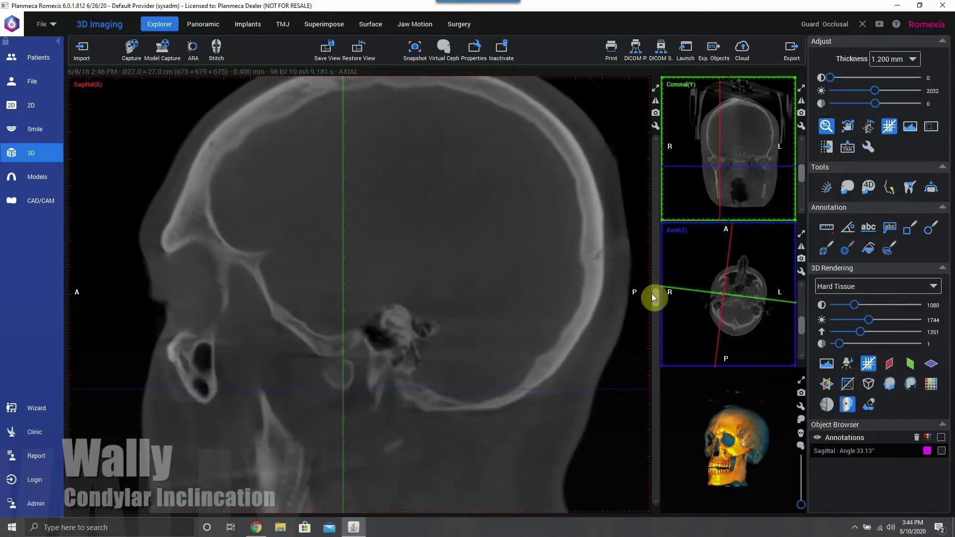
# - Turn the slice axes in the axial view to line the sagittal slice up with the right condyle
pyautogui.moveTo(657, 297); pyautogui.dragTo(650, 293)
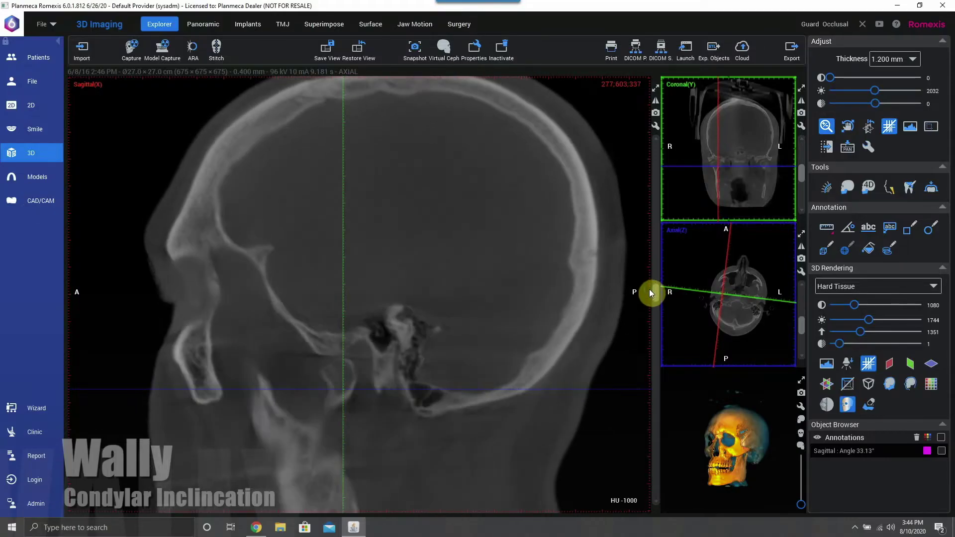
pyautogui.click(801, 236)
pyautogui.moveTo(496, 247); pyautogui.dragTo(471, 253)
pyautogui.click(802, 234)
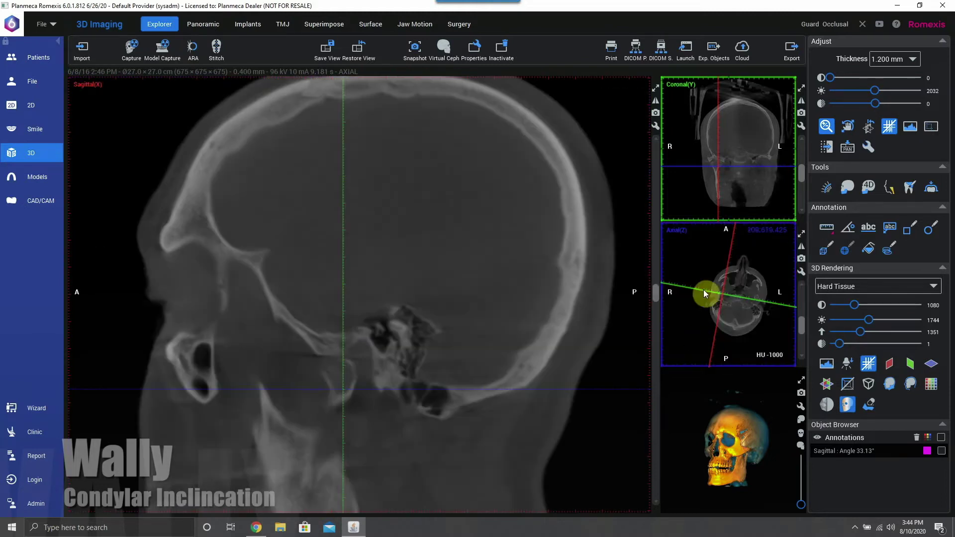
# - Draw a length line about 75 mm long from the right orbital rim to the top of the ear canal
pyautogui.moveTo(592, 367); pyautogui.dragTo(470, 373)
pyautogui.click(826, 227)
pyautogui.click(127, 341)
pyautogui.click(388, 343)
# - Draw a second length line about 21 mm long at the right articular eminence and measure its angle to the horizontal reference line
pyautogui.click(827, 228)
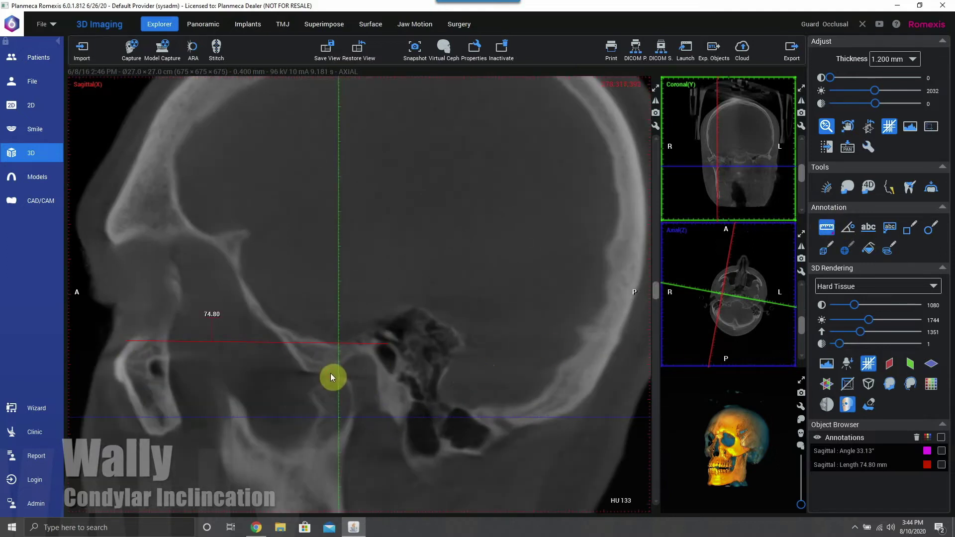
pyautogui.moveTo(329, 375); pyautogui.dragTo(387, 330)
pyautogui.scroll(2, 387, 331)
pyautogui.click(367, 362)
pyautogui.click(319, 400)
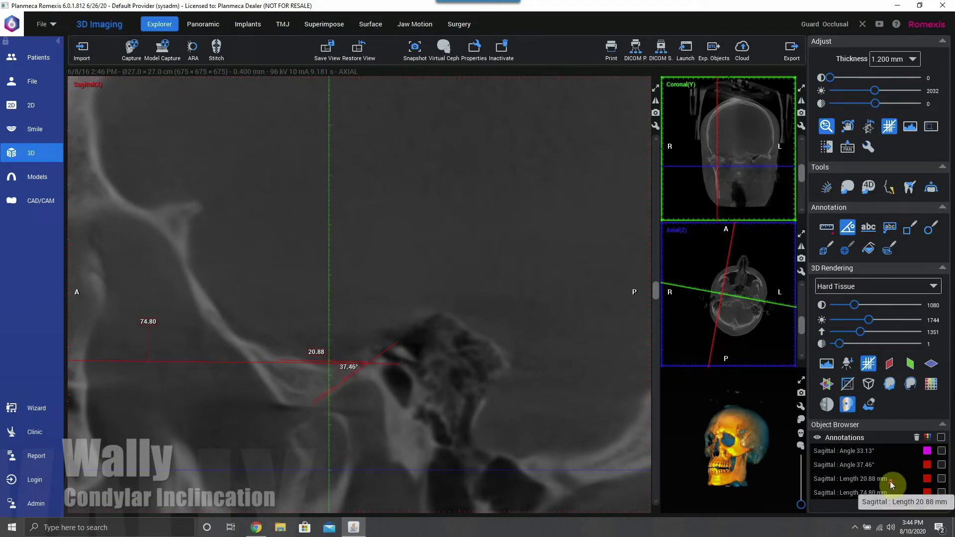
# - Delete the first right-side angle, measure it again between the reference line and the eminence slope, and colour it magenta
pyautogui.click(916, 437)
pyautogui.scroll(2, 378, 343)
pyautogui.click(216, 379)
pyautogui.click(376, 383)
pyautogui.click(299, 437)
pyautogui.click(925, 468)
pyautogui.click(897, 484)
# - Delete the two right-side length lines, keeping only the angle annotations
pyautogui.click(941, 492)
pyautogui.click(916, 437)
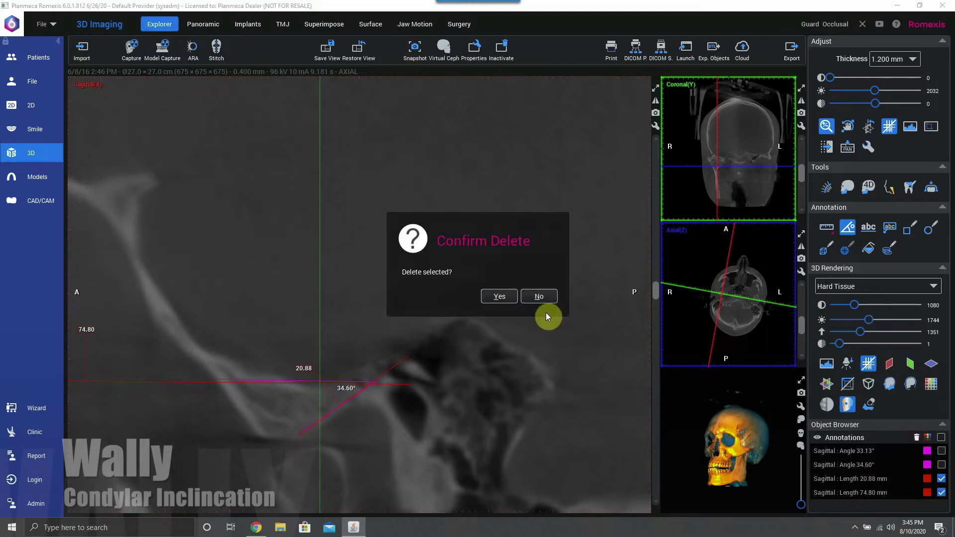
pyautogui.click(515, 295)
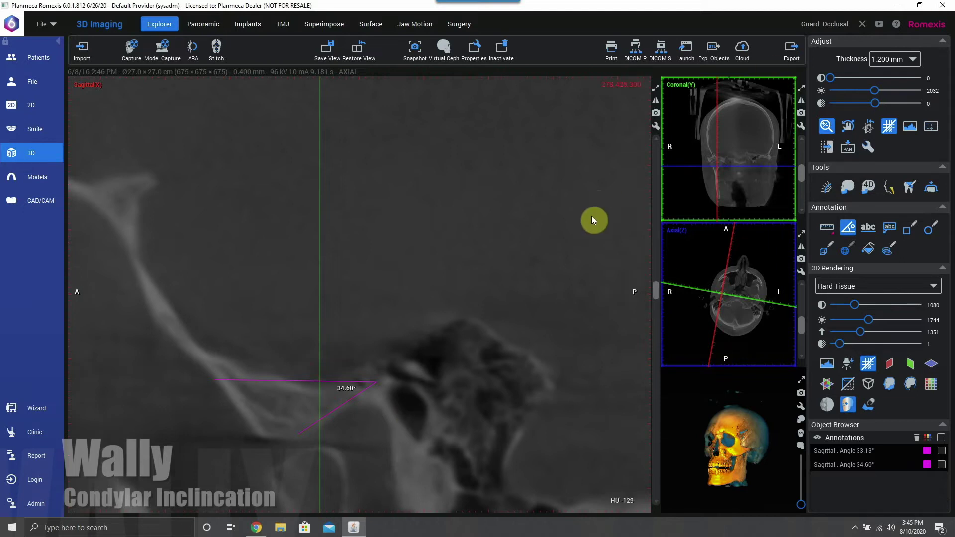
# - Open the STL export for the volume and set the hard tissue rendering threshold to 1261
pyautogui.moveTo(592, 217); pyautogui.dragTo(547, 282)
pyautogui.click(47, 26)
pyautogui.moveTo(65, 88)
pyautogui.click(150, 100)
pyautogui.moveTo(852, 338)
pyautogui.mouseDown()
pyautogui.moveTo(865, 332)
pyautogui.moveTo(857, 335)
pyautogui.mouseUp()
# - Choose the destination folder for the STL export and name the file skull
pyautogui.click(606, 352)
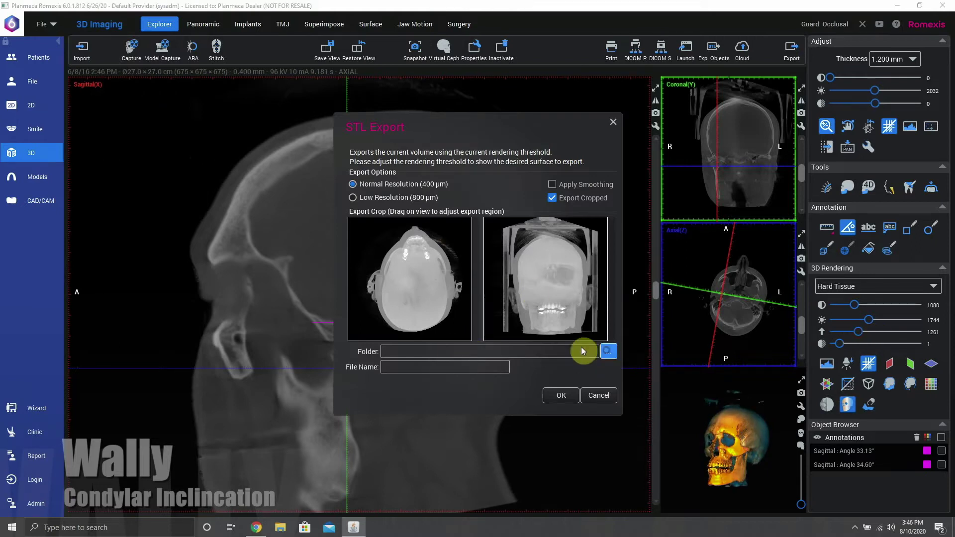
pyautogui.click(583, 351)
pyautogui.click(458, 357)
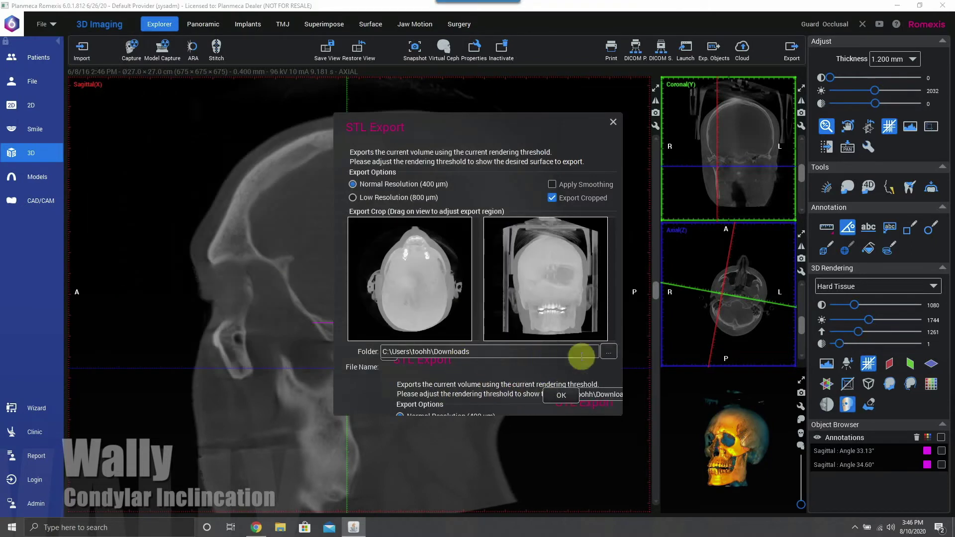
pyautogui.click(609, 352)
pyautogui.click(170, 213)
pyautogui.click(488, 362)
pyautogui.click(442, 357)
pyautogui.write('skull')
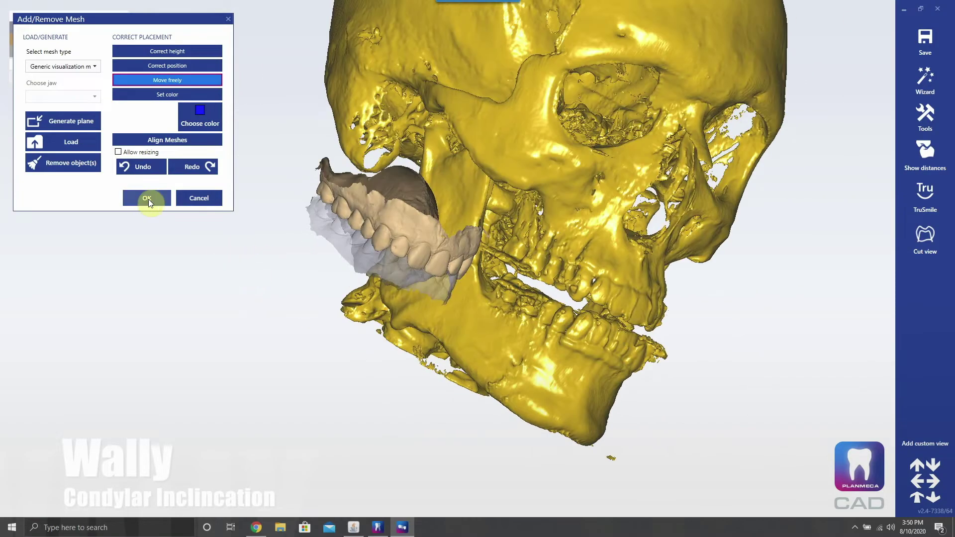
# - In Planmeca CAD, start aligning the meshes and mark matching points on the upper teeth of the jaw scan and the skull
pyautogui.click(167, 140)
pyautogui.scroll(5, 523, 321)
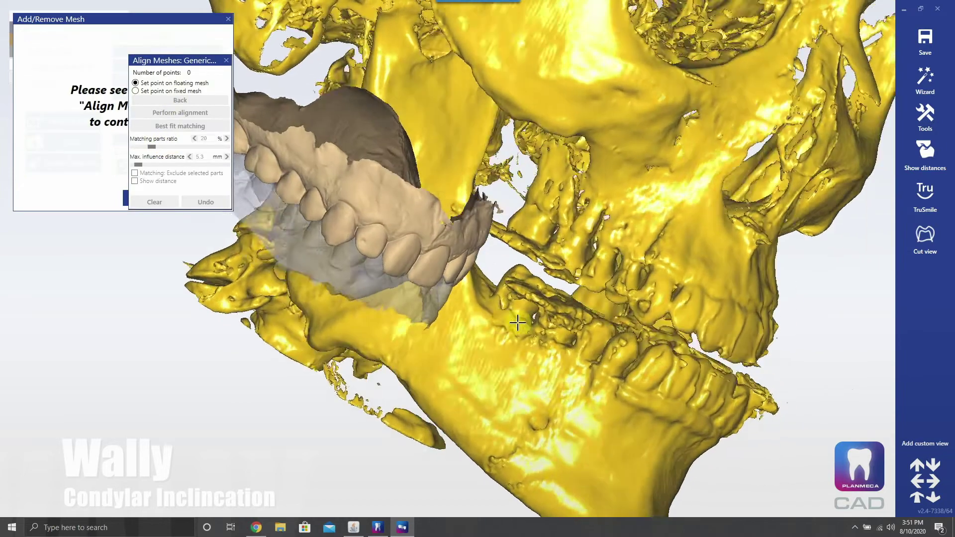
pyautogui.scroll(-2, 531, 326)
pyautogui.moveTo(577, 320); pyautogui.dragTo(663, 326, button='right')
pyautogui.click(390, 257)
pyautogui.click(656, 320)
pyautogui.moveTo(521, 347); pyautogui.dragTo(448, 284, button='right')
pyautogui.click(298, 183)
pyautogui.click(500, 246)
pyautogui.click(405, 271)
pyautogui.click(624, 296)
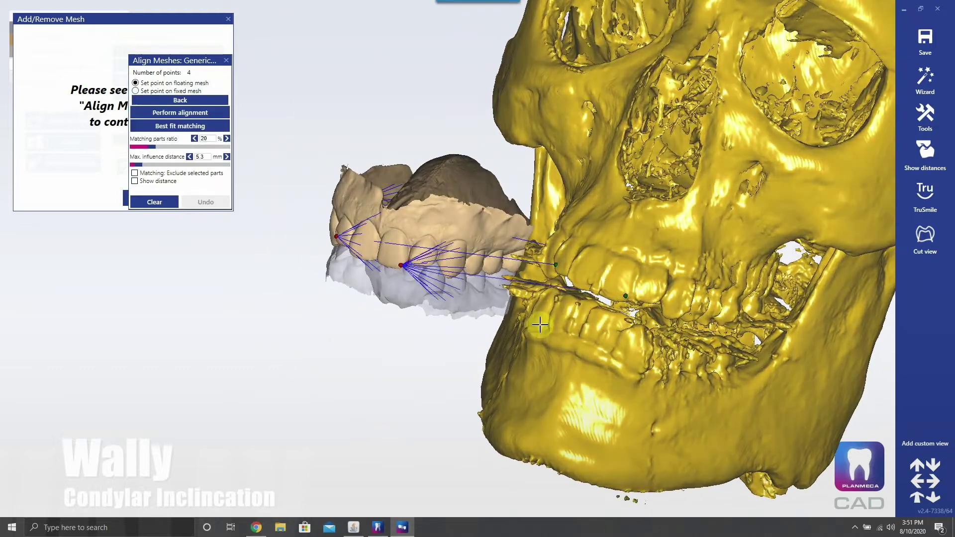
# - Mark the last pair of matching points on the jaw scan and skull teeth and perform the mesh alignment
pyautogui.moveTo(624, 296); pyautogui.dragTo(566, 275, button='right')
pyautogui.moveTo(592, 324); pyautogui.dragTo(448, 204, button='right')
pyautogui.click(489, 281)
pyautogui.click(448, 204)
pyautogui.click(207, 114)
pyautogui.moveTo(309, 188); pyautogui.dragTo(258, 200, button='right')
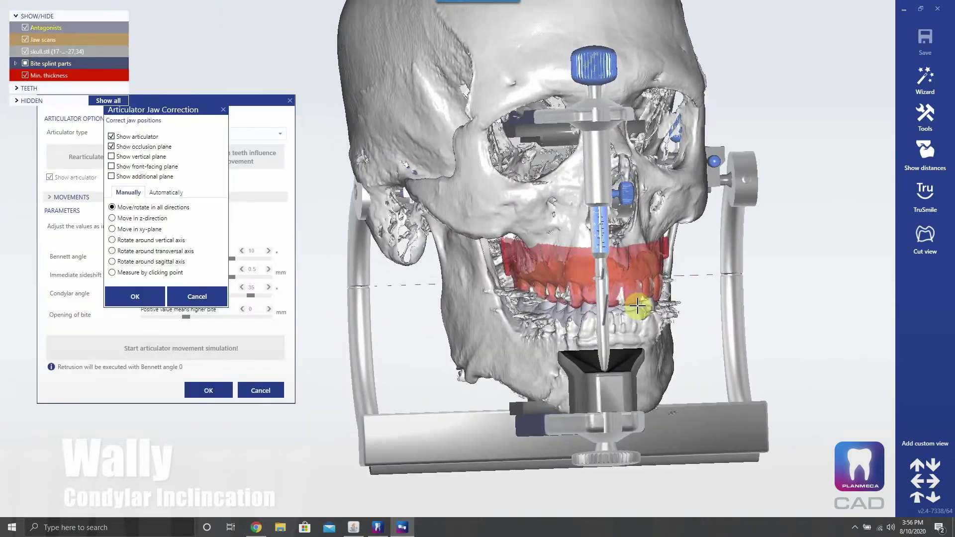
# - Rotate and move the jaw scans with the skull to centre the head between the articulator's arms, as seen from above
pyautogui.scroll(-3, 731, 217)
pyautogui.moveTo(731, 217); pyautogui.dragTo(792, 208, button='right')
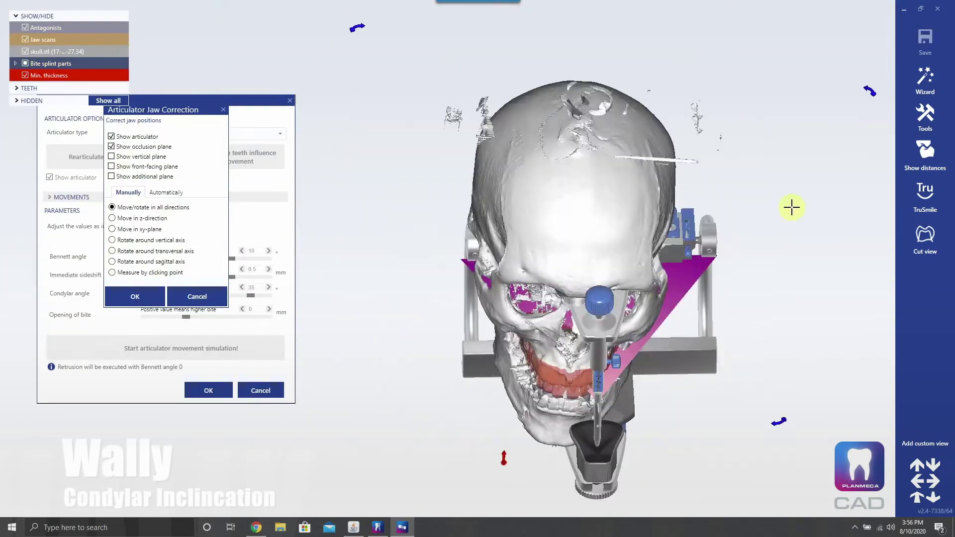
pyautogui.moveTo(866, 88); pyautogui.dragTo(834, 65)
pyautogui.moveTo(632, 281); pyautogui.dragTo(625, 320)
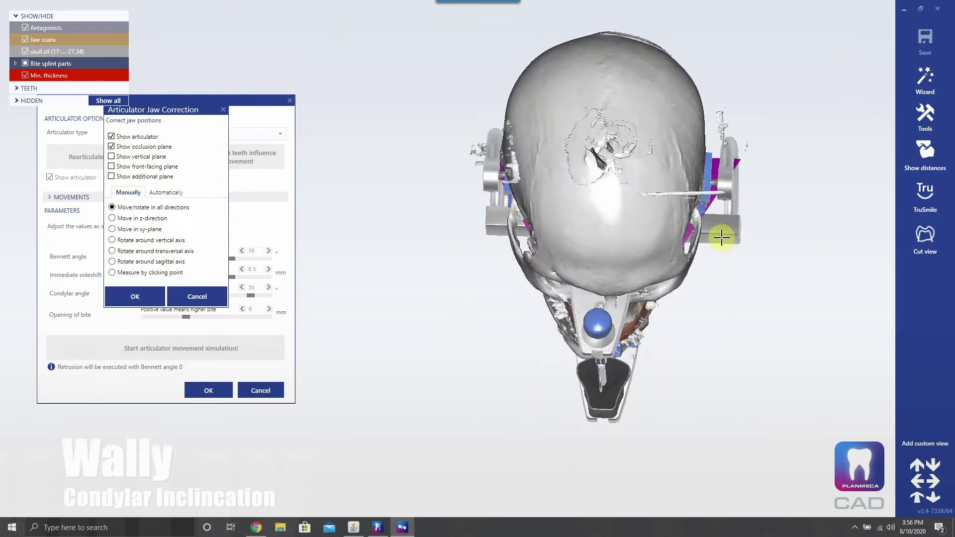
pyautogui.moveTo(807, 465); pyautogui.dragTo(776, 447)
pyautogui.moveTo(812, 478); pyautogui.dragTo(807, 483)
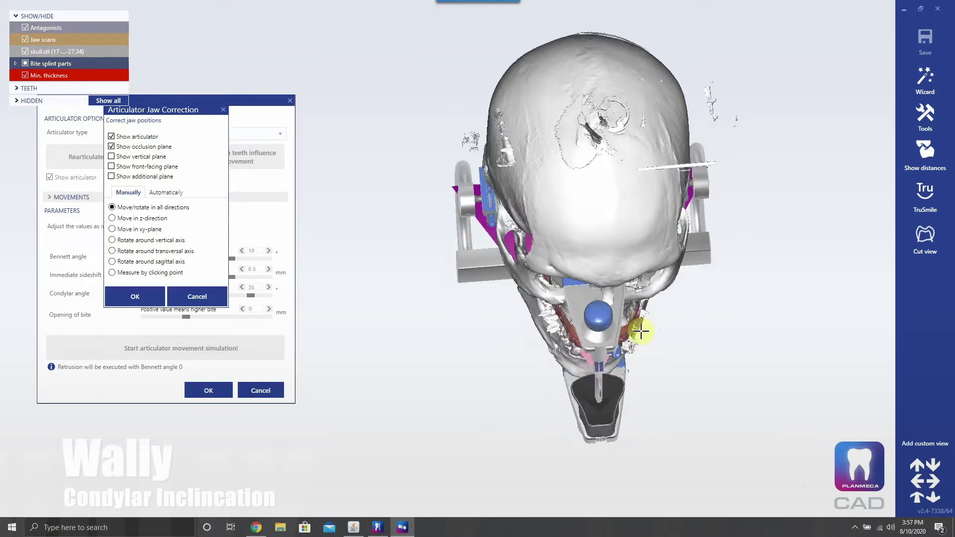
# - Fine-tune the rotation of the jaw scans and skull to line the condyles up with the articulator's joints from the side and front
pyautogui.moveTo(593, 263); pyautogui.dragTo(630, 284, button='right')
pyautogui.scroll(-3, 630, 283)
pyautogui.moveTo(867, 268); pyautogui.dragTo(860, 254)
pyautogui.scroll(3, 567, 393)
pyautogui.moveTo(567, 393); pyautogui.dragTo(544, 381, button='right')
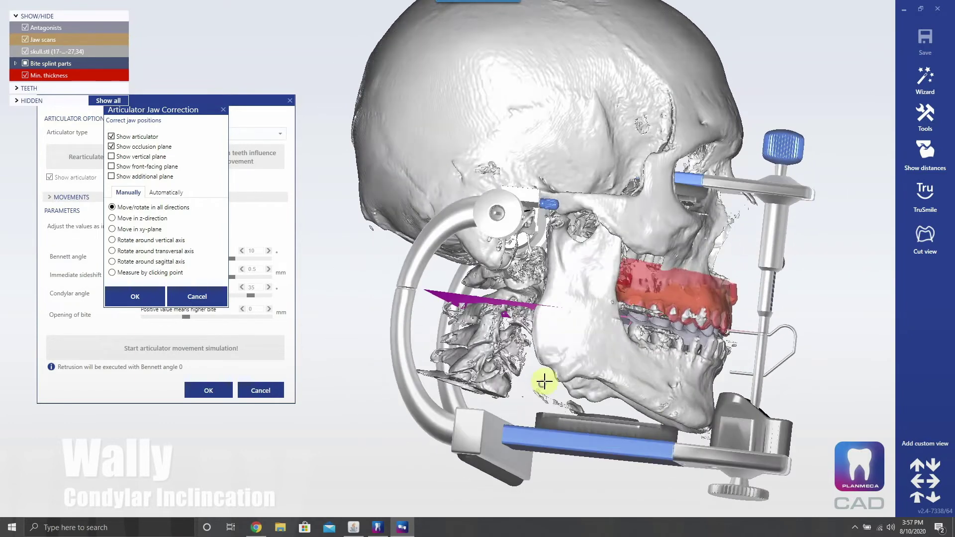
pyautogui.scroll(4, 541, 359)
pyautogui.moveTo(539, 337); pyautogui.dragTo(577, 408, button='right')
pyautogui.scroll(-5, 527, 384)
pyautogui.scroll(5, 577, 408)
pyautogui.moveTo(516, 383); pyautogui.dragTo(665, 262, button='right')
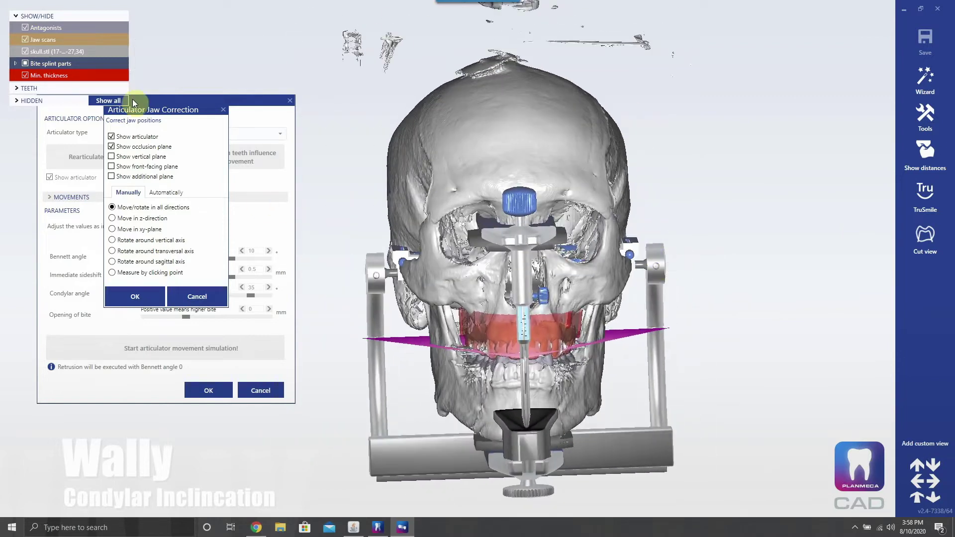
# - Hide the skull mesh and set the articulator's condylar angle to 33.13° on the left and 34.6° on the right
pyautogui.click(24, 51)
pyautogui.moveTo(308, 292); pyautogui.dragTo(398, 348, button='right')
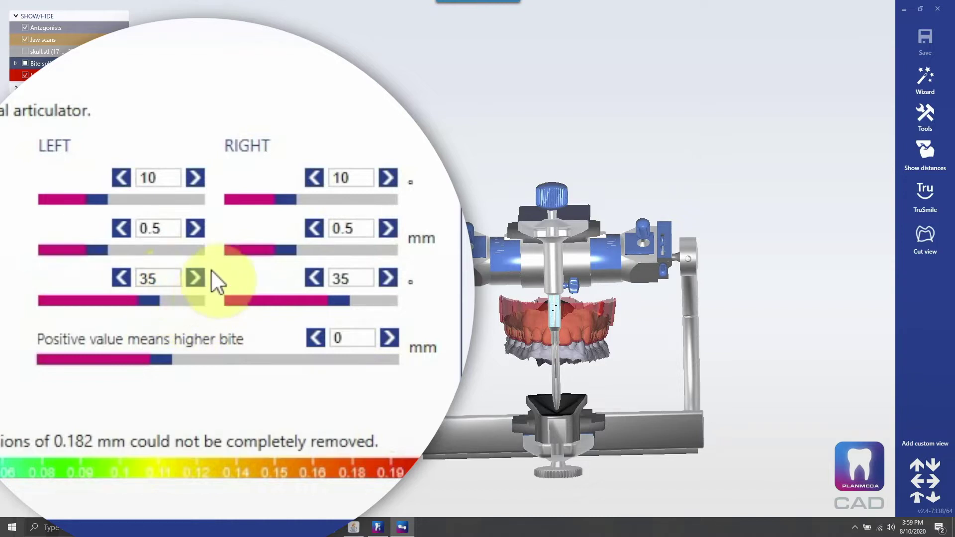
pyautogui.click(121, 277)
pyautogui.click(121, 277)
pyautogui.click(342, 278)
pyautogui.write('4')
pyautogui.press('BackSpace')
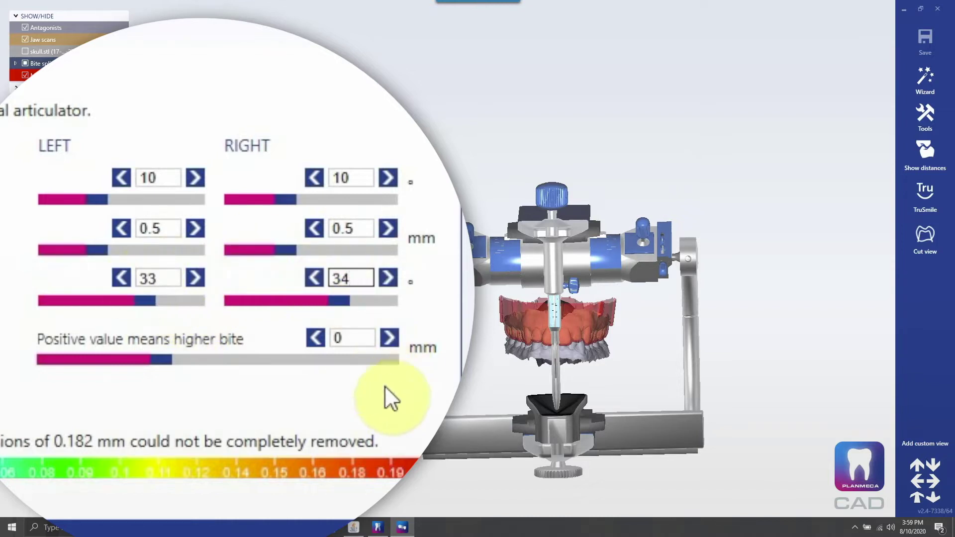
pyautogui.click(180, 275)
pyautogui.write('.13')
pyautogui.click(359, 277)
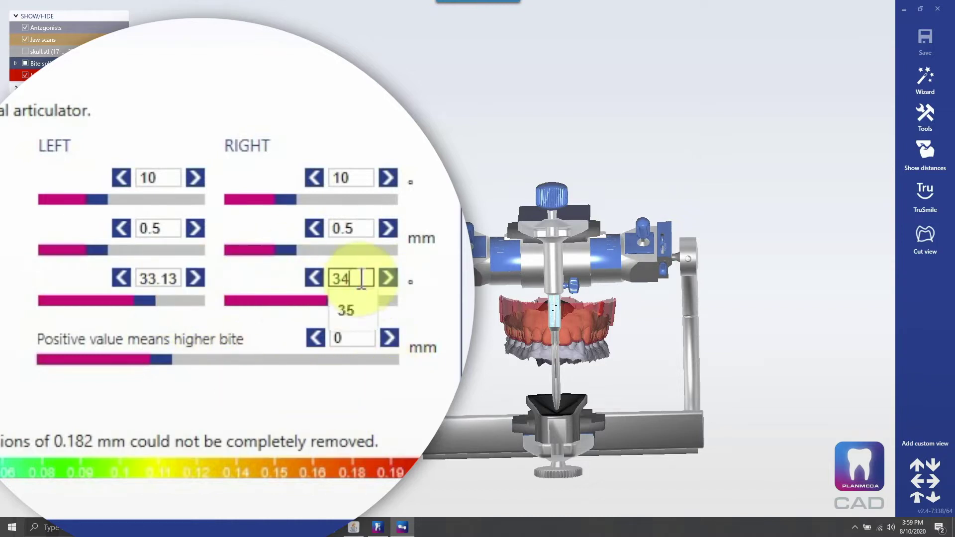
pyautogui.write('.6')
# - Set the opening of bite to 5 mm and run the articulator movement simulation
pyautogui.moveTo(162, 359); pyautogui.dragTo(224, 359)
pyautogui.moveTo(285, 355); pyautogui.dragTo(285, 373)
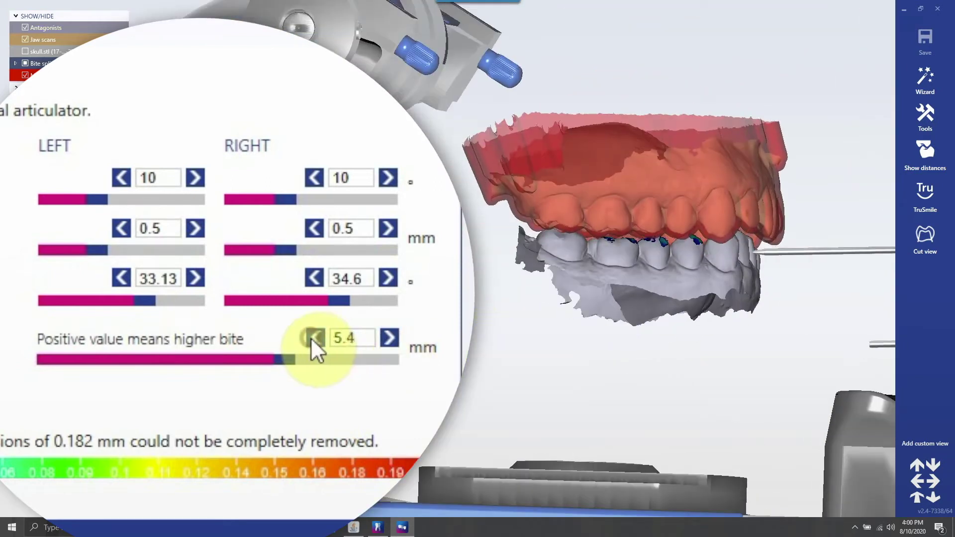
pyautogui.click(315, 337)
pyautogui.click(316, 338)
pyautogui.click(315, 338)
pyautogui.click(315, 338)
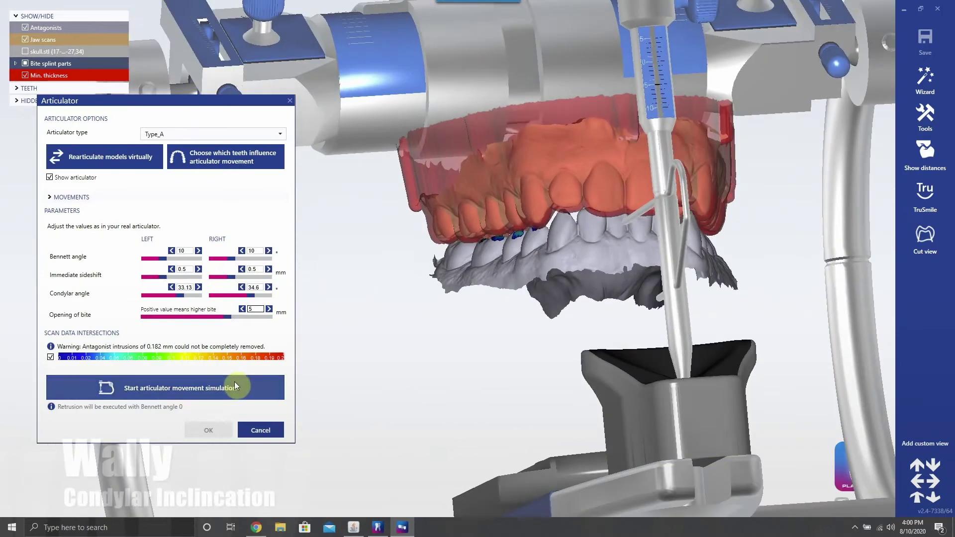
pyautogui.click(236, 387)
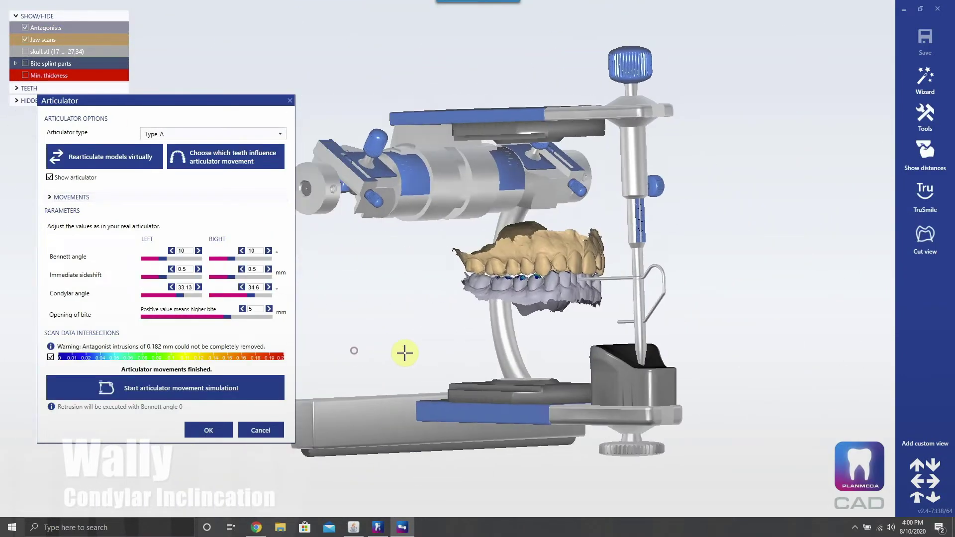
# - Check the clearance between the back teeth, raise the opening of bite to 5.2 mm and rerun the articulator movement simulation
pyautogui.moveTo(405, 354); pyautogui.dragTo(594, 407, button='right')
pyautogui.scroll(5, 575, 398)
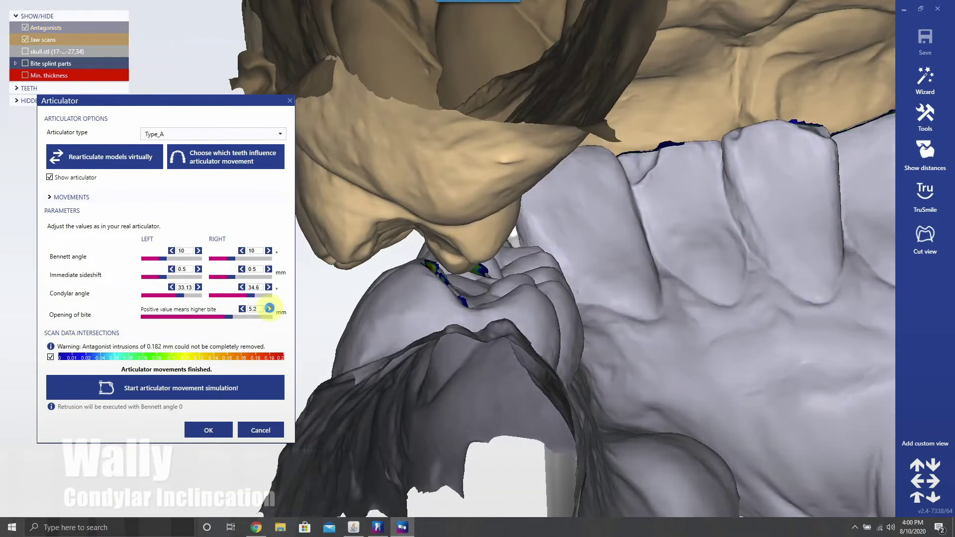
pyautogui.click(269, 309)
pyautogui.click(269, 308)
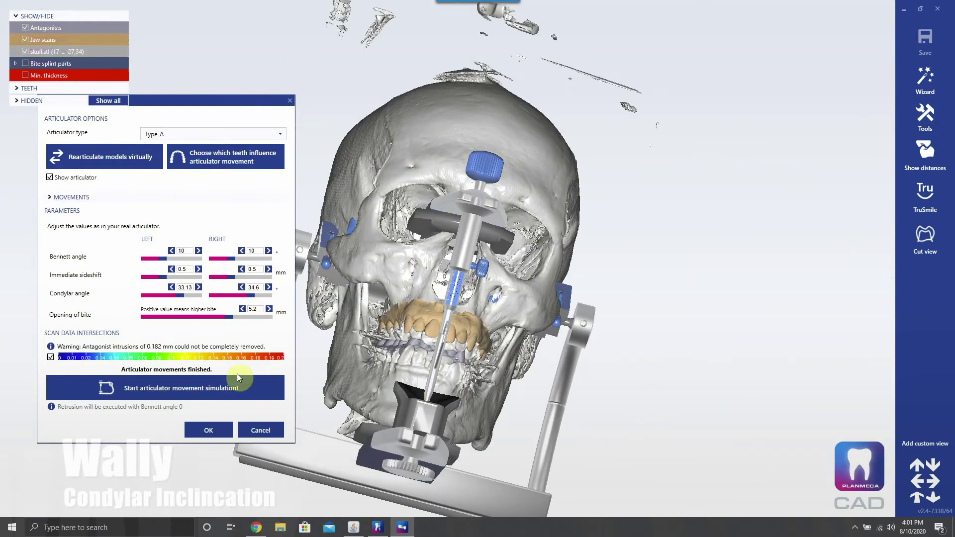
pyautogui.click(239, 383)
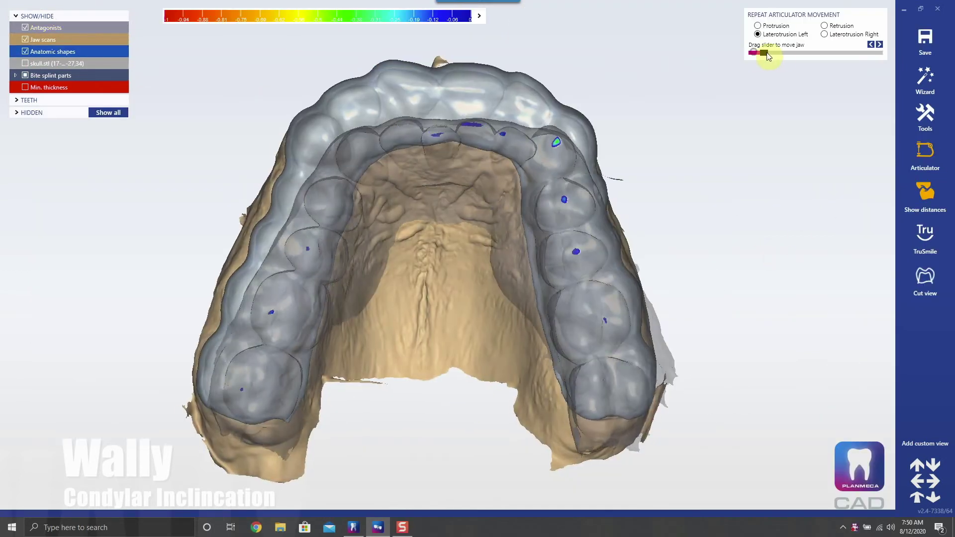
# - Replay the left laterotrusion on the upper bite splint and switch to protrusion to examine the front teeth
pyautogui.moveTo(768, 57); pyautogui.dragTo(870, 54)
pyautogui.click(824, 33)
pyautogui.click(757, 26)
pyautogui.click(752, 53)
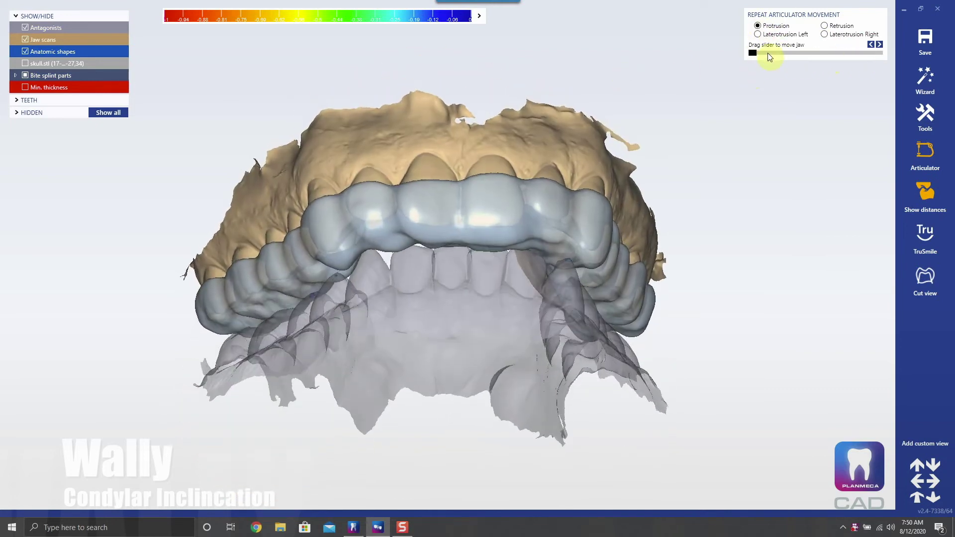
pyautogui.moveTo(761, 125); pyautogui.dragTo(767, 179, button='right')
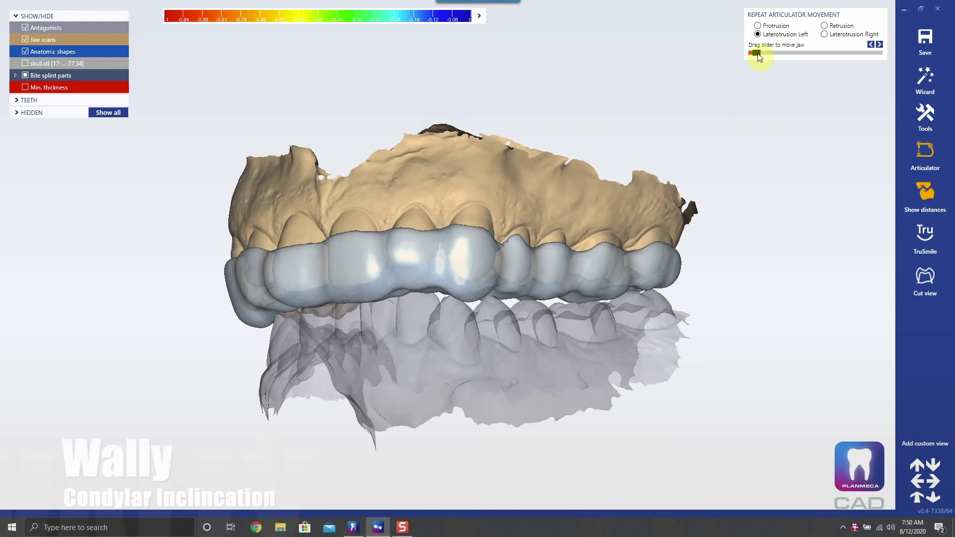
# - Replay the left and right laterotrusion movements and examine the canine contacts on the bite splint
pyautogui.moveTo(760, 53); pyautogui.dragTo(802, 52)
pyautogui.moveTo(706, 121); pyautogui.dragTo(764, 60, button='right')
pyautogui.moveTo(802, 53)
pyautogui.mouseDown()
pyautogui.moveTo(732, 58)
pyautogui.moveTo(849, 78)
pyautogui.moveTo(799, 79)
pyautogui.moveTo(853, 88)
pyautogui.moveTo(747, 69)
pyautogui.moveTo(776, 57)
pyautogui.moveTo(747, 56)
pyautogui.moveTo(786, 55)
pyautogui.mouseUp()
pyautogui.click(824, 34)
pyautogui.click(776, 53)
pyautogui.click(758, 34)
pyautogui.click(824, 34)
pyautogui.scroll(3, 509, 158)
# - Free-form the top bite splint at the canine contact while checking it along the right laterotrusion, and return the jaw to its starting position
pyautogui.click(284, 78)
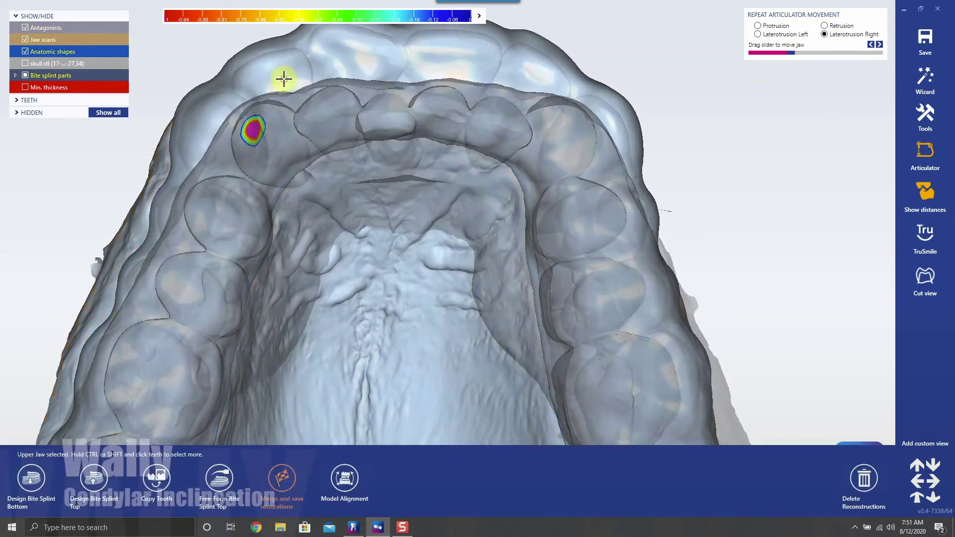
pyautogui.click(222, 477)
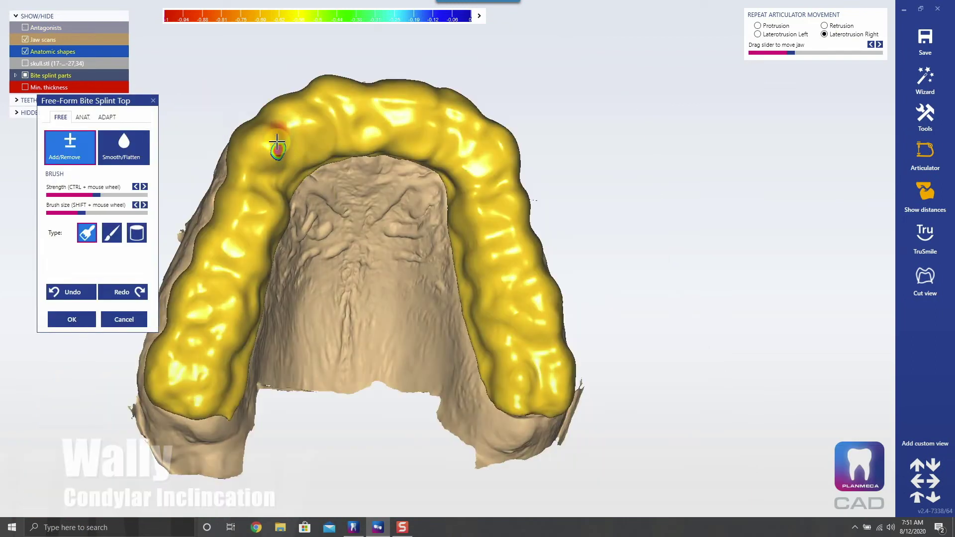
pyautogui.click(816, 53)
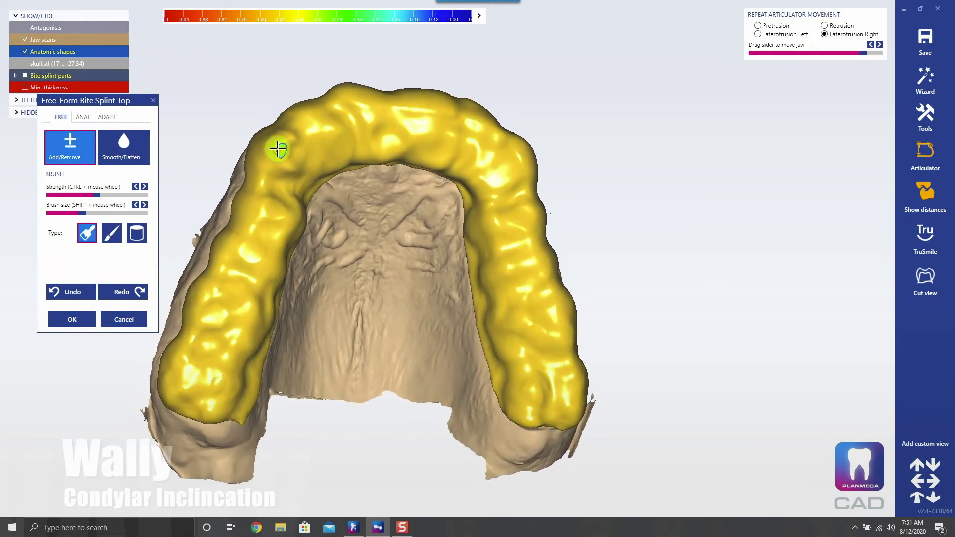
pyautogui.moveTo(864, 53); pyautogui.dragTo(748, 52)
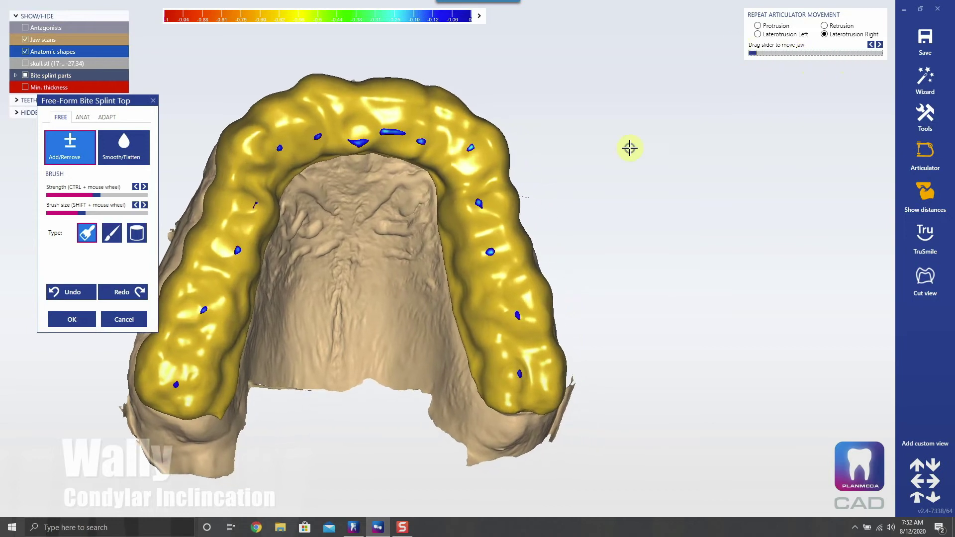
pyautogui.scroll(-3, 649, 160)
pyautogui.moveTo(659, 170); pyautogui.dragTo(686, 155, button='right')
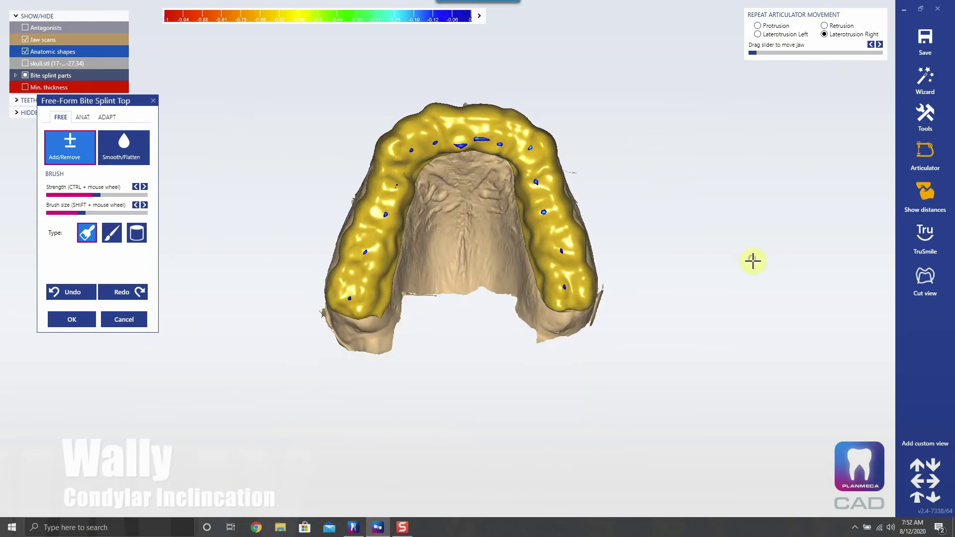
pyautogui.moveTo(753, 261); pyautogui.dragTo(642, 96, button='right')
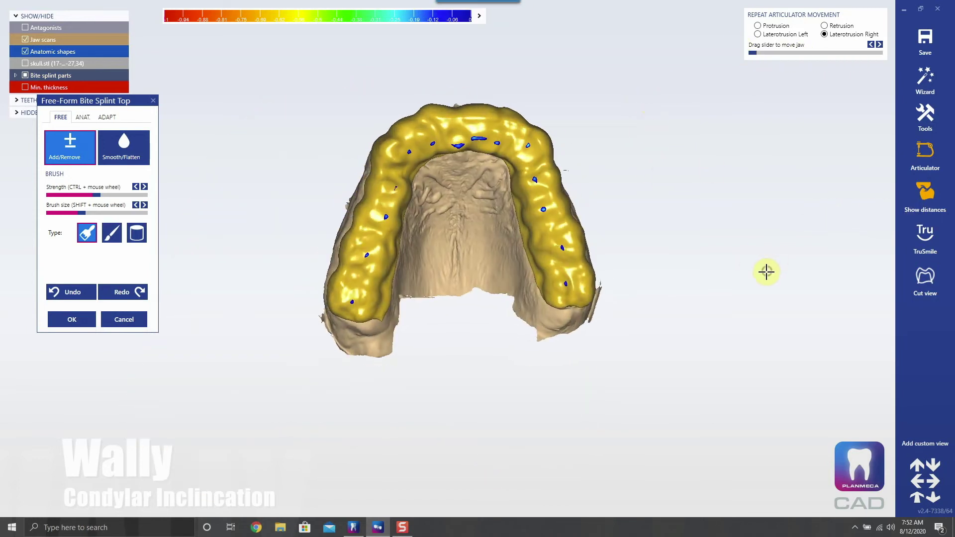